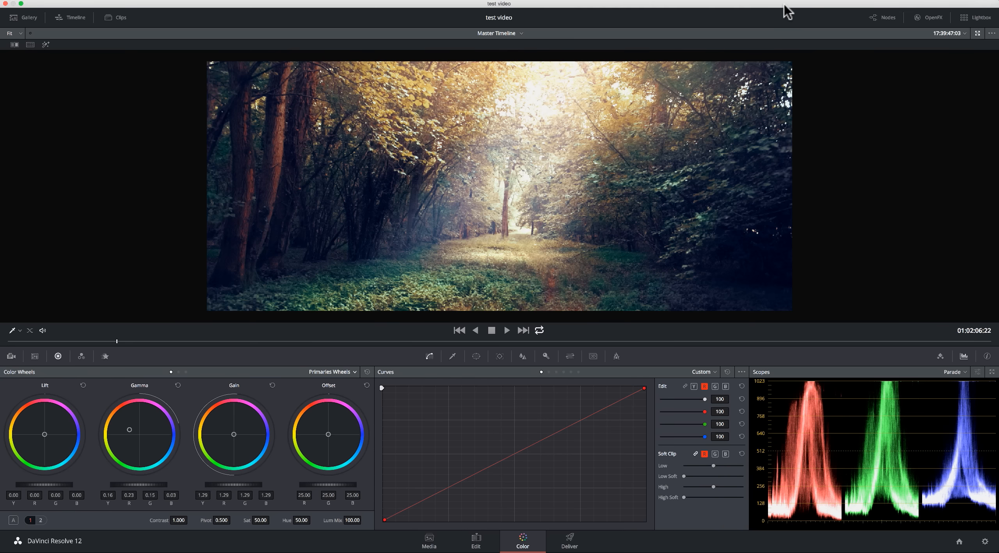
Bypass the forest clip's complete grade and show its node graph.
{"action": "key", "text": "shift+d"}
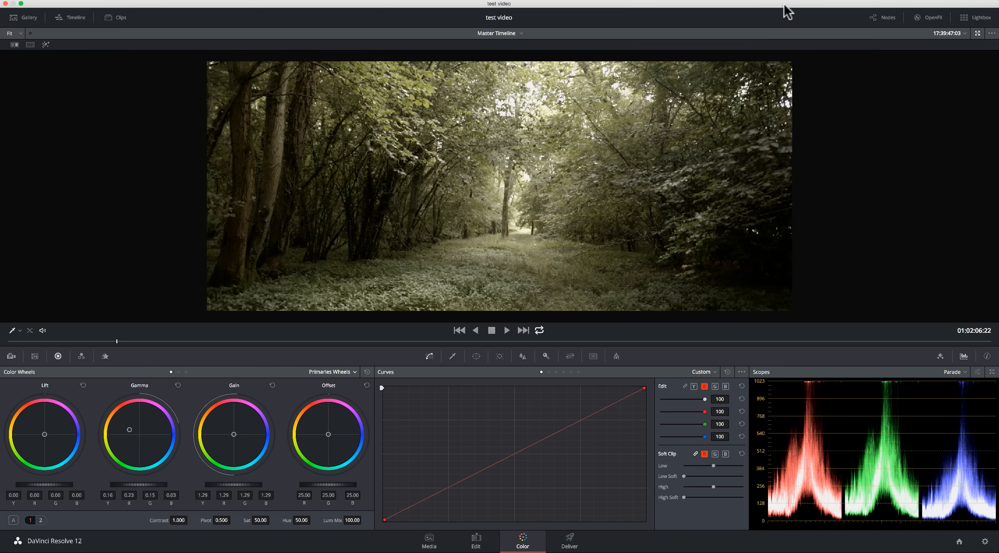
{"action": "key", "text": "alt+n"}
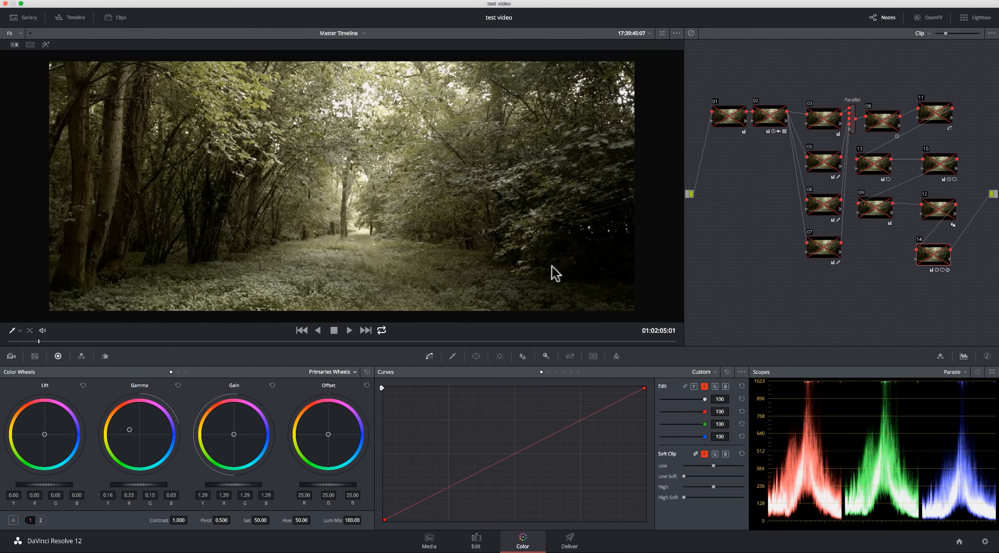
Enable nodes 01 and 02 at the start of the node graph.
{"action": "left_click", "coordinate": [729, 123]}
{"action": "key", "text": "ctrl+d"}
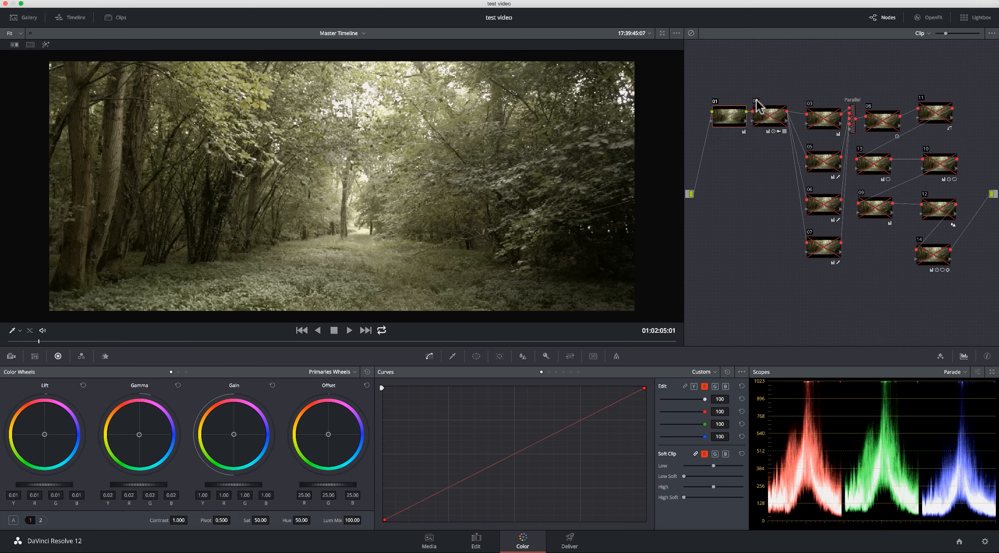
{"action": "key", "text": "ctrl+d"}
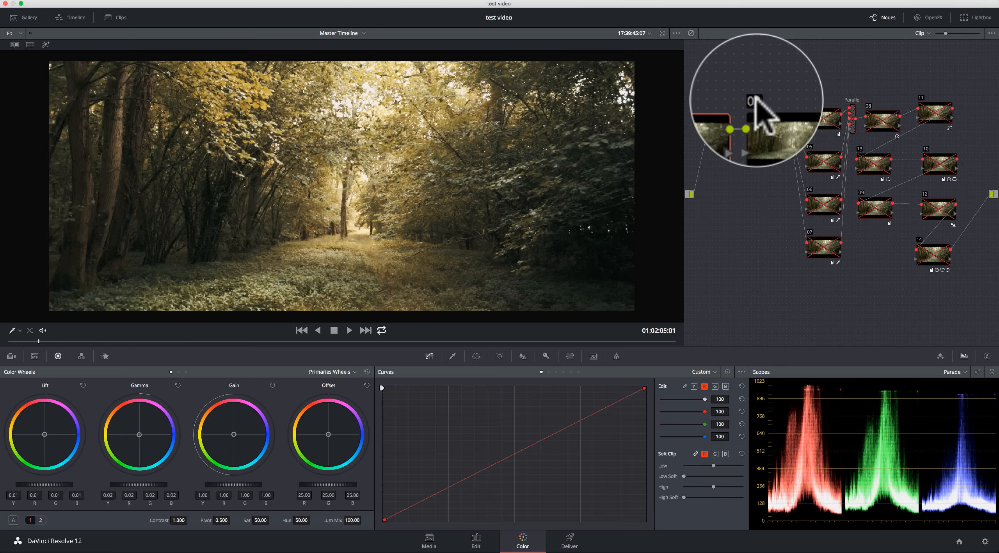
Check which VisionColor - OSIRIS 3D LUT is applied to node 02.
{"action": "left_click", "coordinate": [762, 114]}
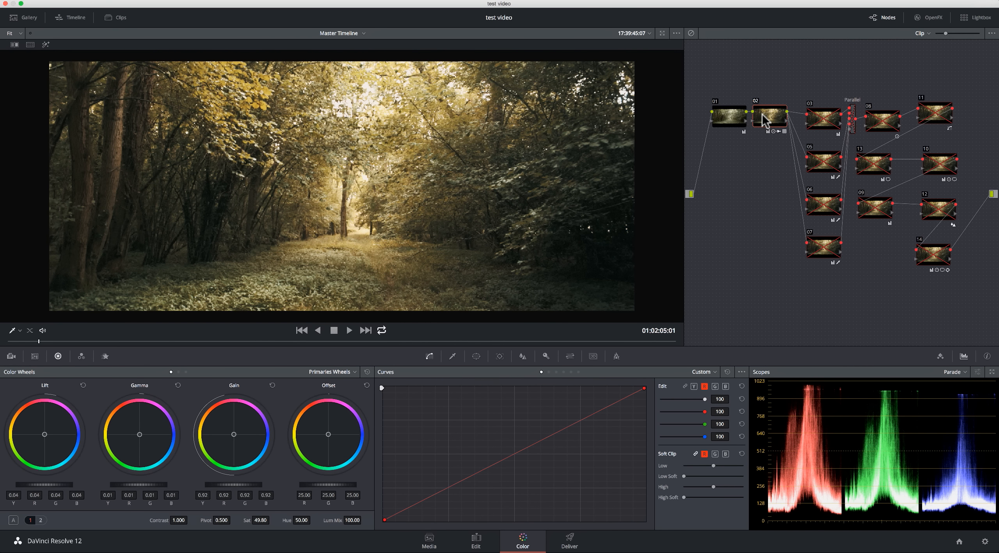
{"action": "right_click", "coordinate": [762, 114]}
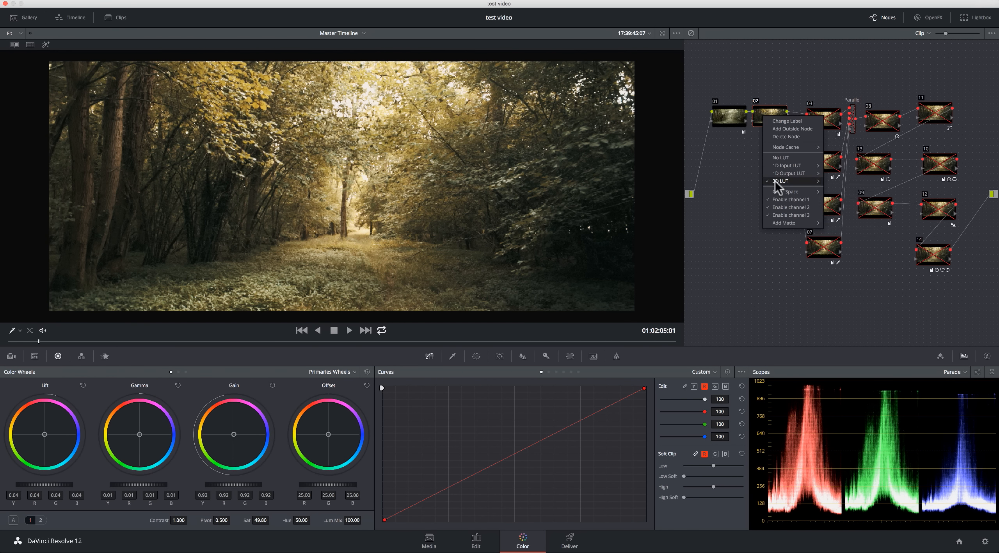
{"action": "mouse_move", "coordinate": [775, 184]}
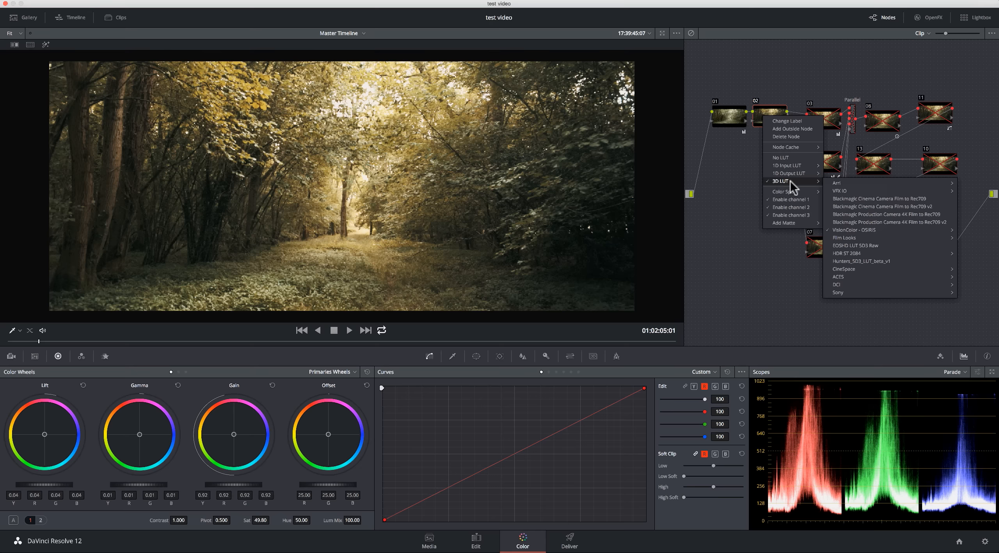
{"action": "mouse_move", "coordinate": [854, 230]}
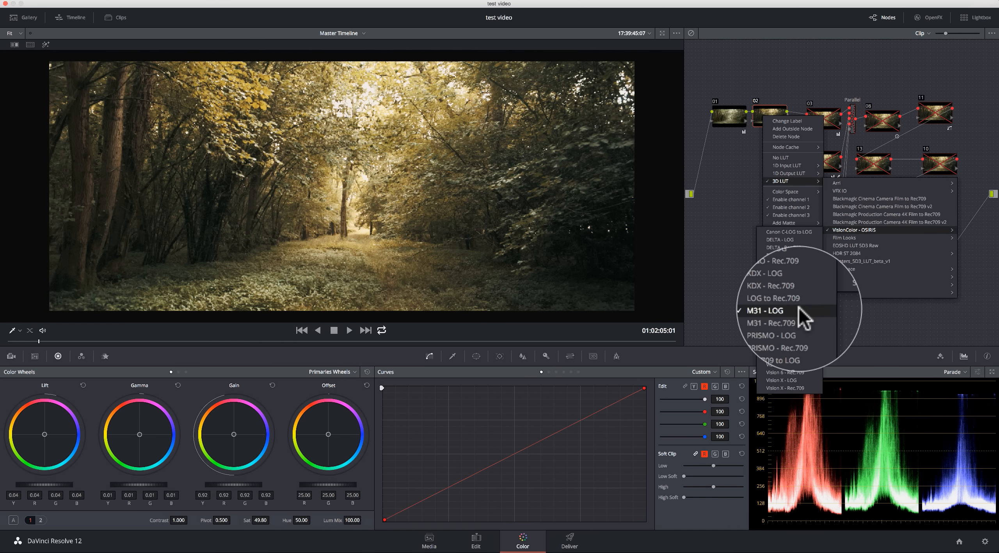
{"action": "left_click", "coordinate": [771, 78]}
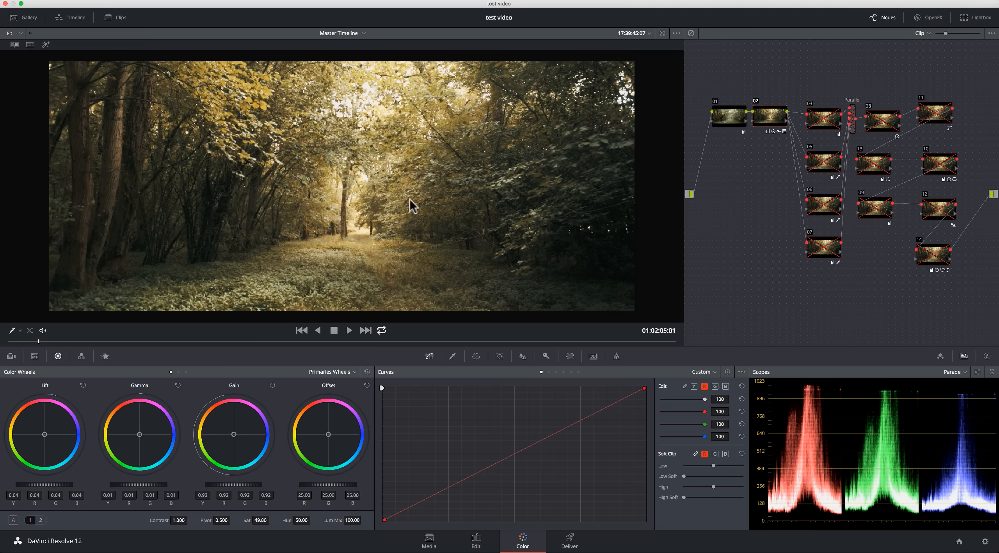
Enable node 03, then place node 05 directly beneath it and enable that node as well.
{"action": "left_click", "coordinate": [806, 102]}
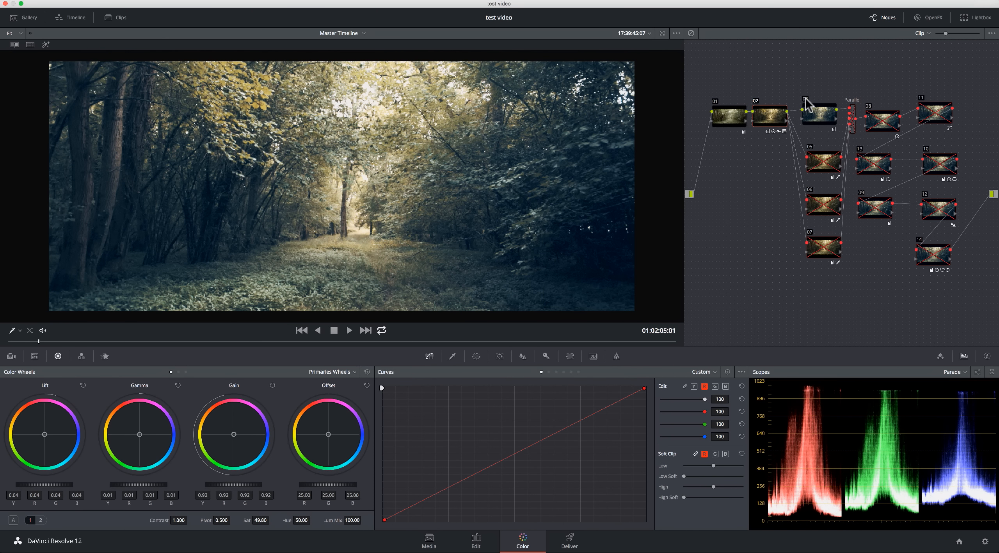
{"action": "left_click", "coordinate": [813, 118]}
{"action": "mouse_move", "coordinate": [812, 152]}
{"action": "left_mouse_down"}
{"action": "mouse_move", "coordinate": [812, 138]}
{"action": "mouse_move", "coordinate": [817, 145]}
{"action": "left_mouse_up"}
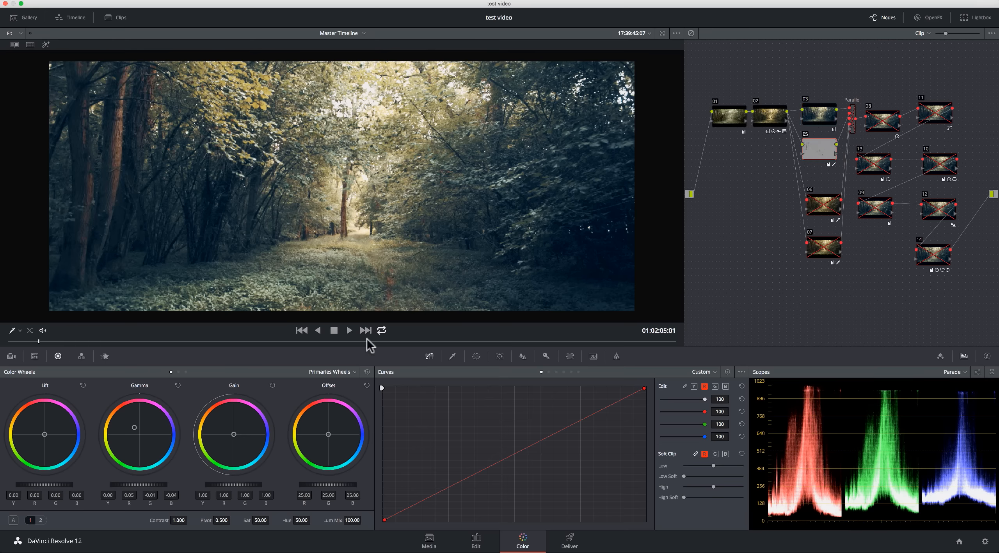
Inspect node 05's HSL qualifier and highlighted selection, and compare the image with the node off and on.
{"action": "left_click", "coordinate": [453, 355]}
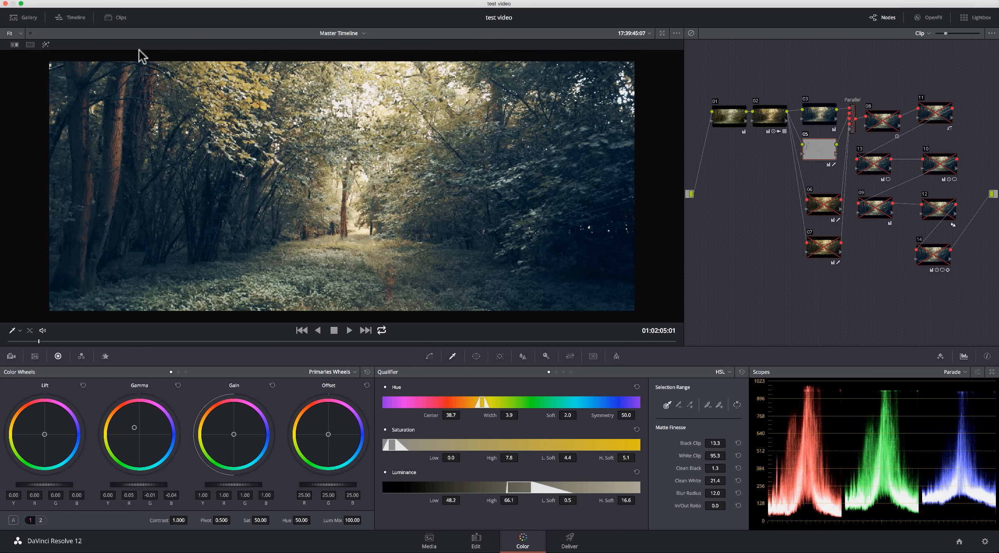
{"action": "left_click", "coordinate": [46, 41]}
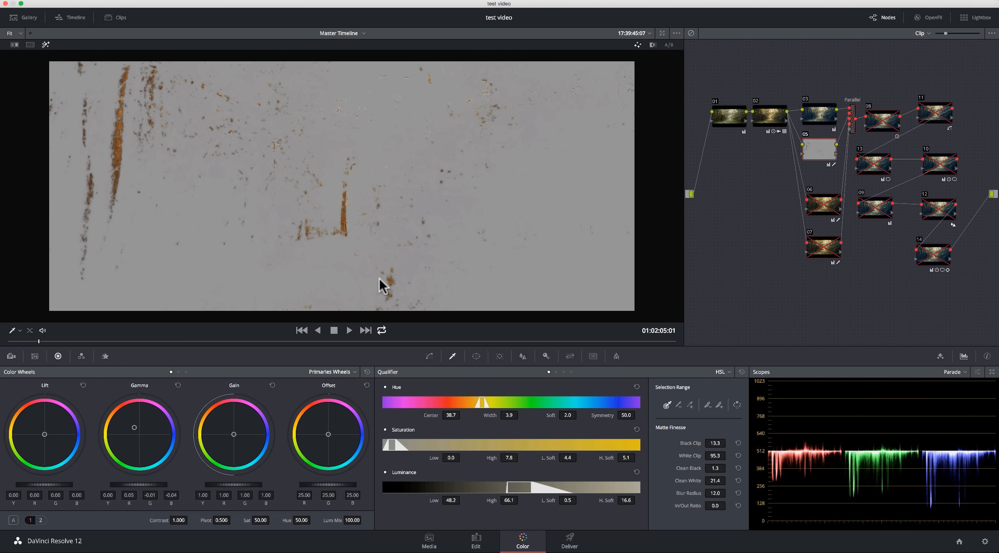
{"action": "left_click", "coordinate": [46, 44]}
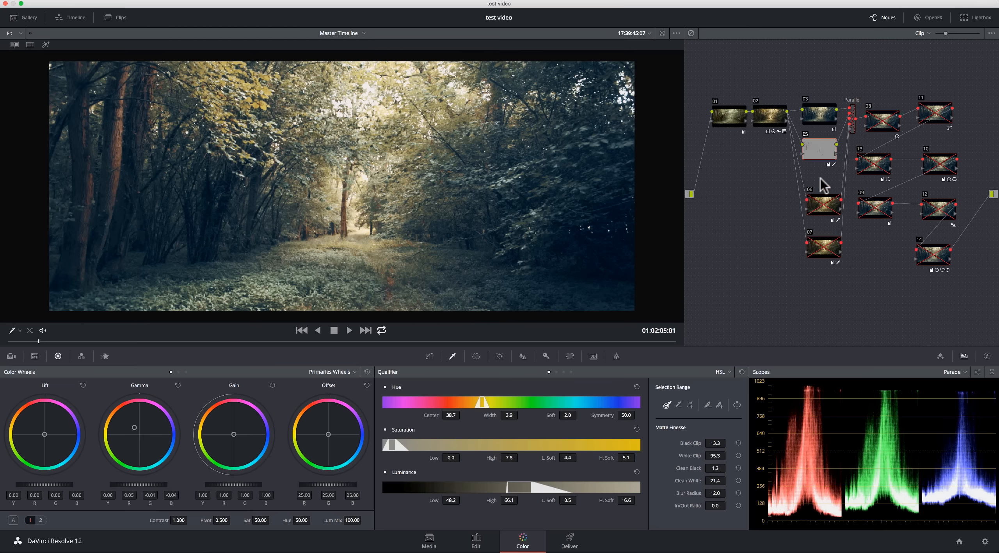
{"action": "left_click", "coordinate": [806, 135]}
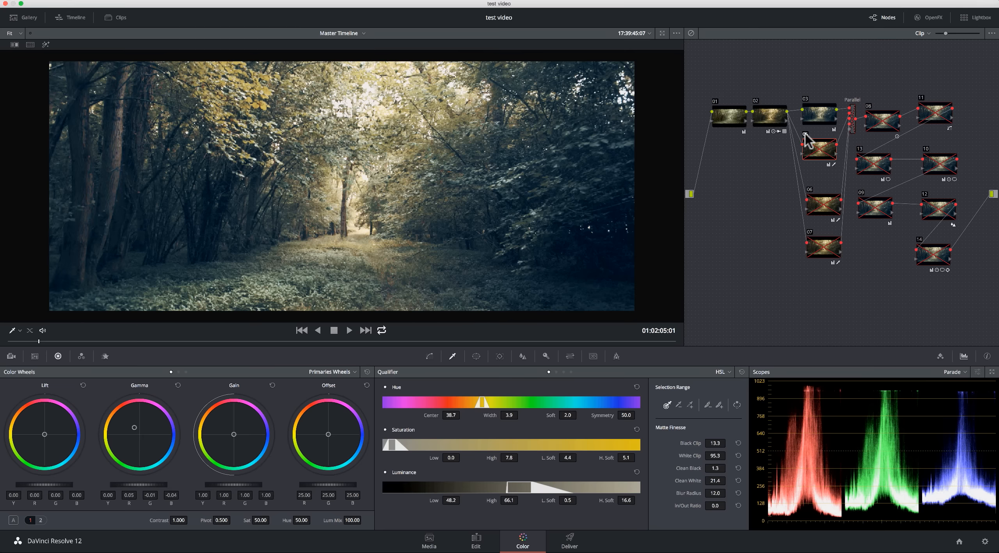
{"action": "left_click", "coordinate": [806, 135]}
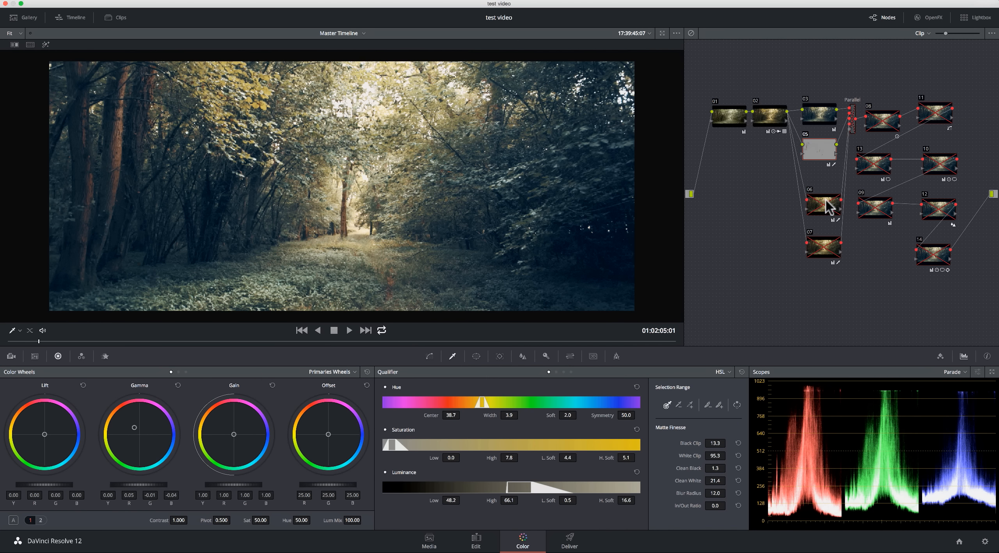
Place node 06 directly beneath node 05, enable it, and check its highlighted selection and its effect on the image.
{"action": "left_click_drag", "start_coordinate": [824, 196], "coordinate": [808, 166]}
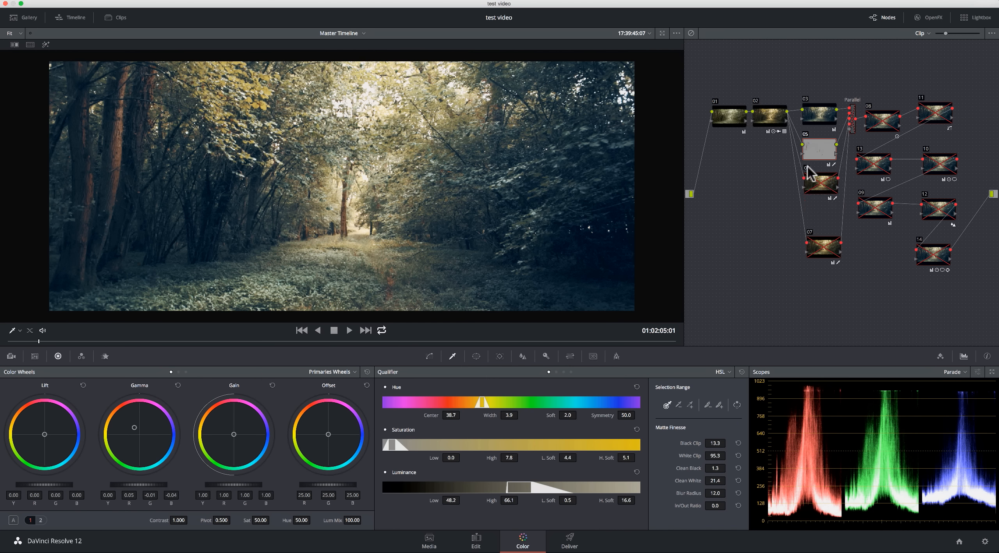
{"action": "left_click", "coordinate": [807, 168]}
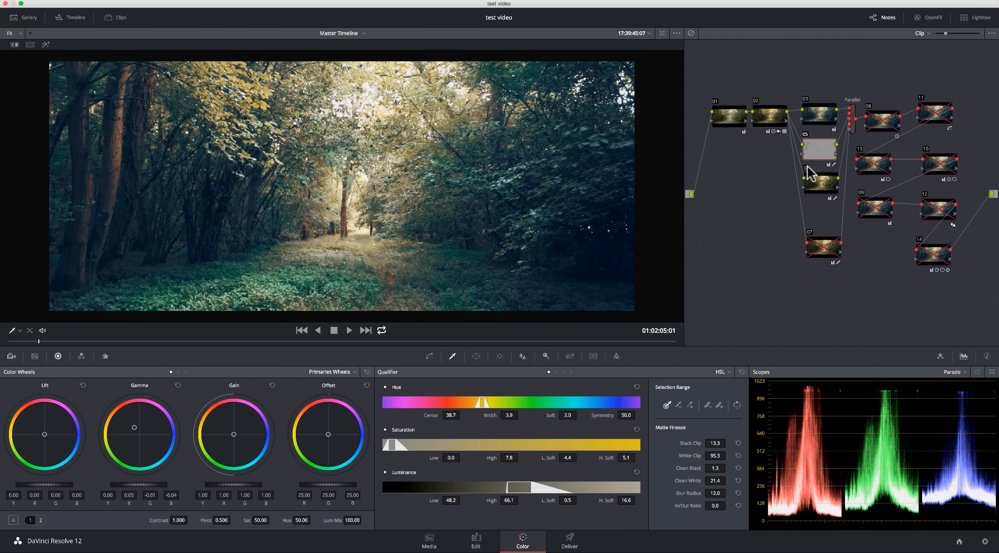
{"action": "left_click", "coordinate": [45, 45]}
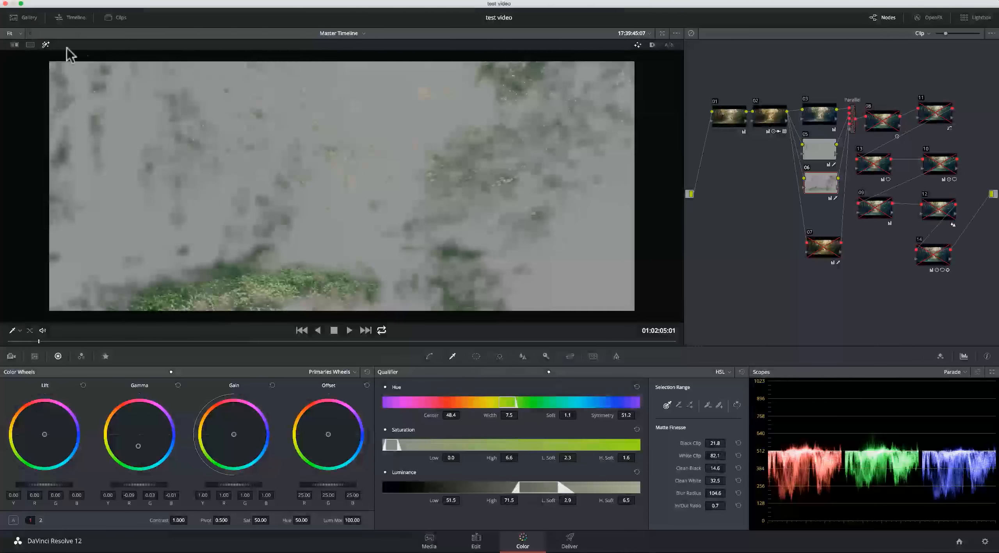
{"action": "left_click", "coordinate": [45, 45]}
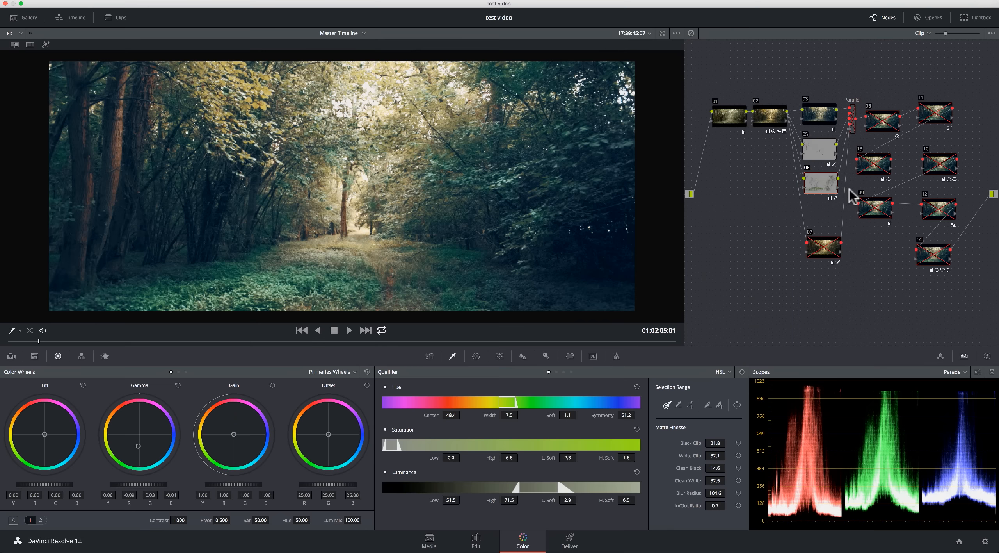
{"action": "left_click", "coordinate": [807, 167]}
{"action": "left_click", "coordinate": [807, 168]}
Move node 07 up toward node 06, enable it, and check its effect on the image and its highlighted selection.
{"action": "left_click_drag", "start_coordinate": [821, 238], "coordinate": [822, 217]}
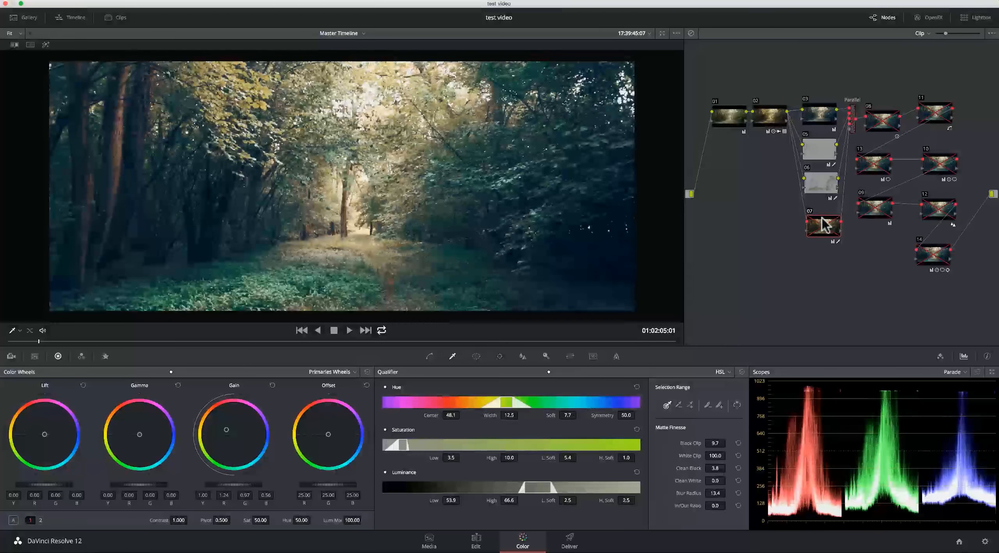
{"action": "left_click", "coordinate": [809, 211]}
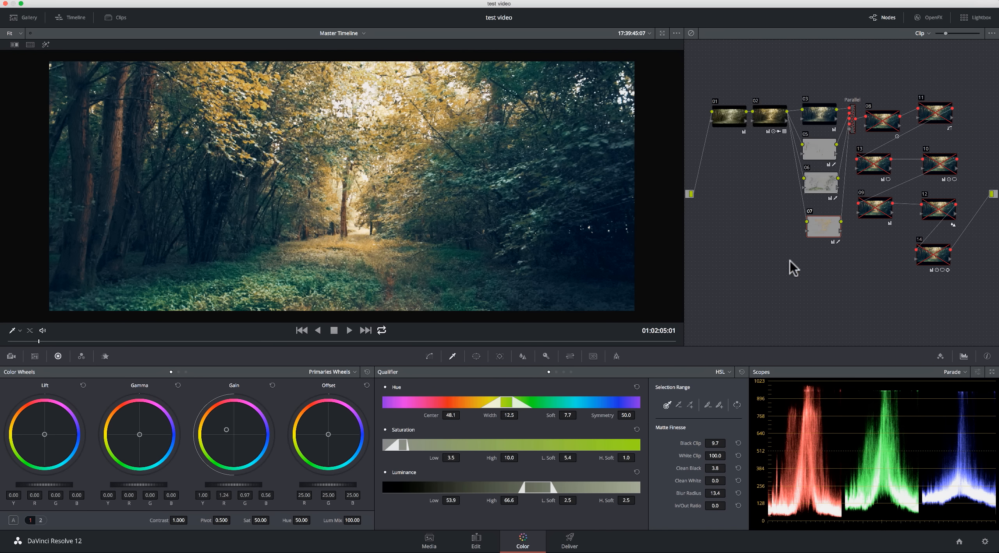
{"action": "left_click", "coordinate": [810, 211]}
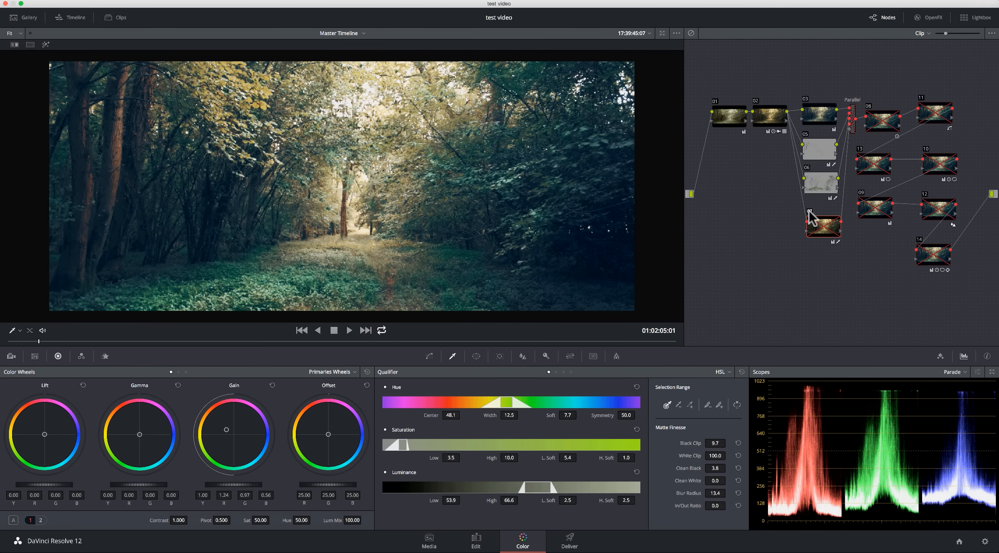
{"action": "left_click", "coordinate": [809, 211]}
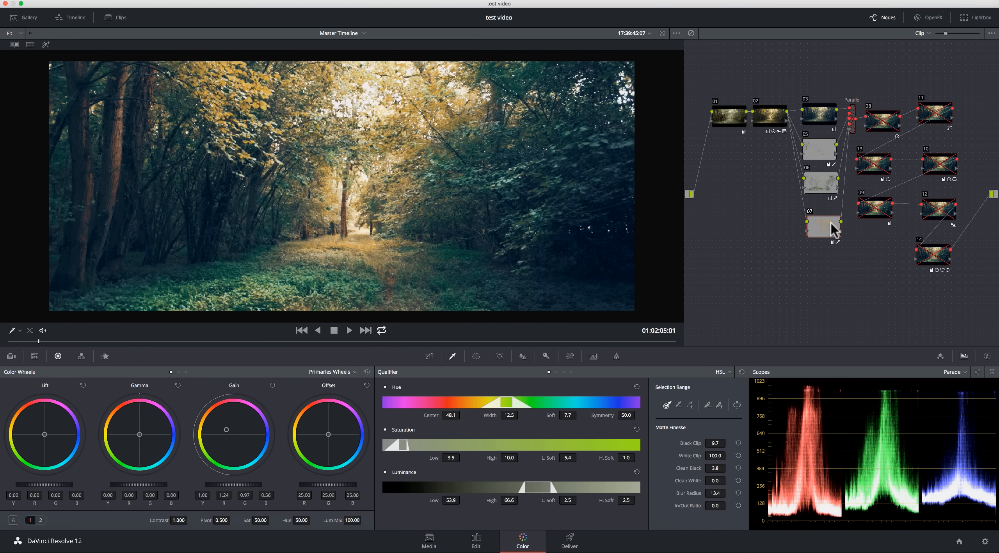
{"action": "left_click", "coordinate": [45, 45]}
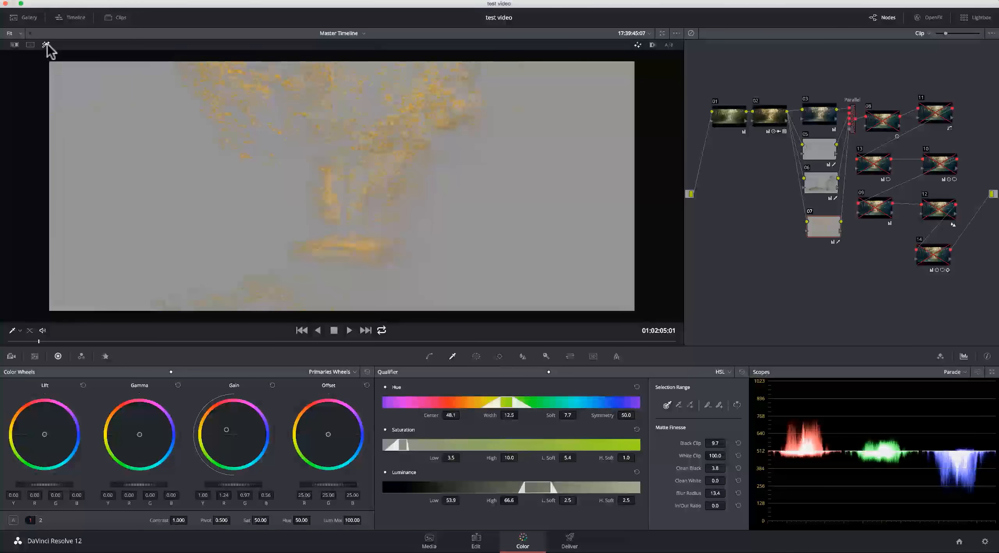
{"action": "left_click", "coordinate": [46, 44]}
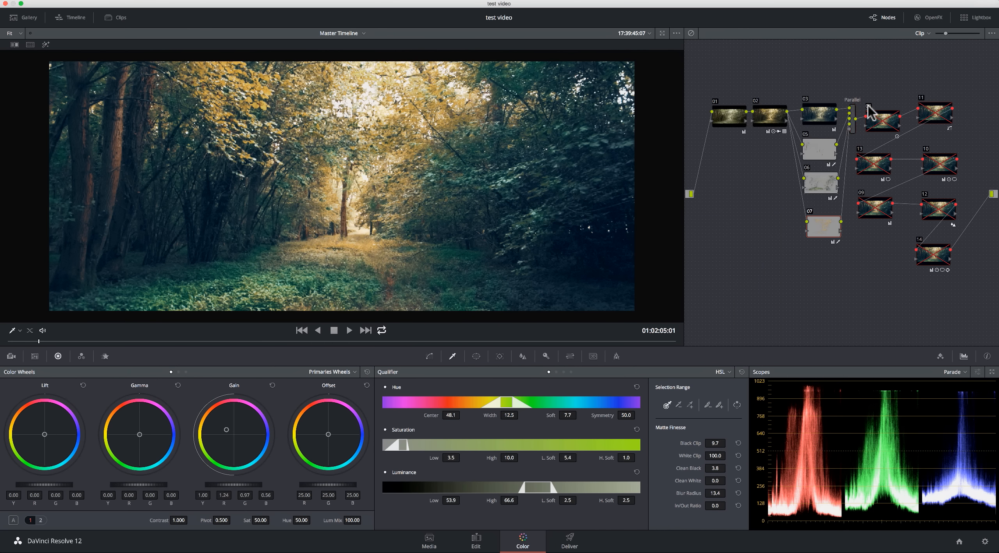
Move node 08 up slightly beside the Parallel node and enable it, comparing the image with it off and on.
{"action": "left_click_drag", "start_coordinate": [867, 104], "coordinate": [869, 98]}
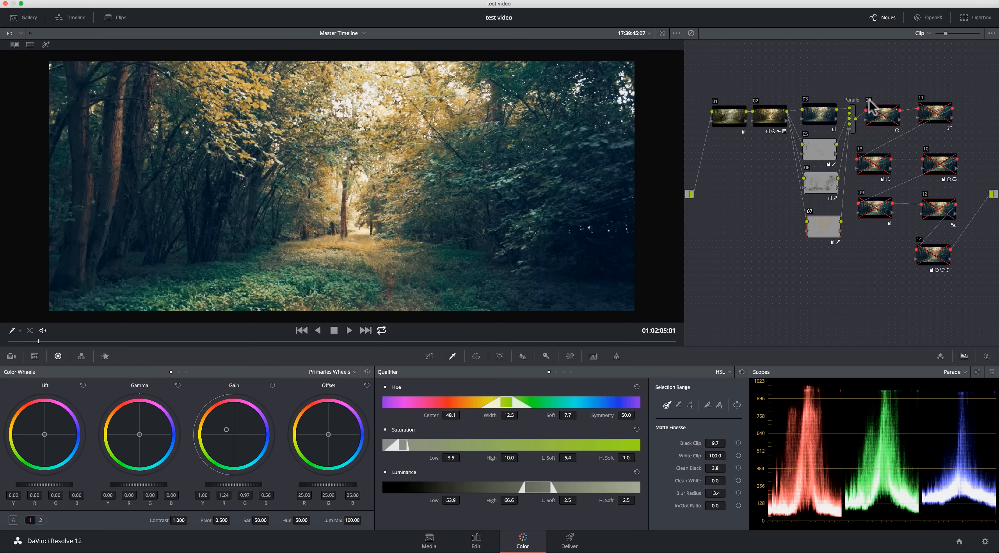
{"action": "left_click", "coordinate": [868, 100]}
{"action": "left_click", "coordinate": [869, 100]}
{"action": "left_click", "coordinate": [869, 100]}
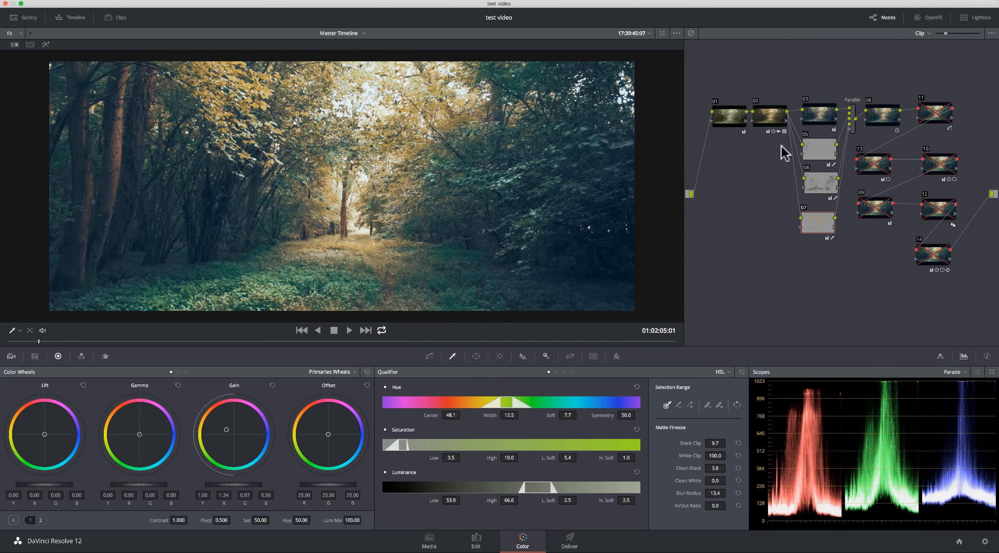
Examine node 08's colour balance in the Log color wheels.
{"action": "left_click", "coordinate": [883, 117]}
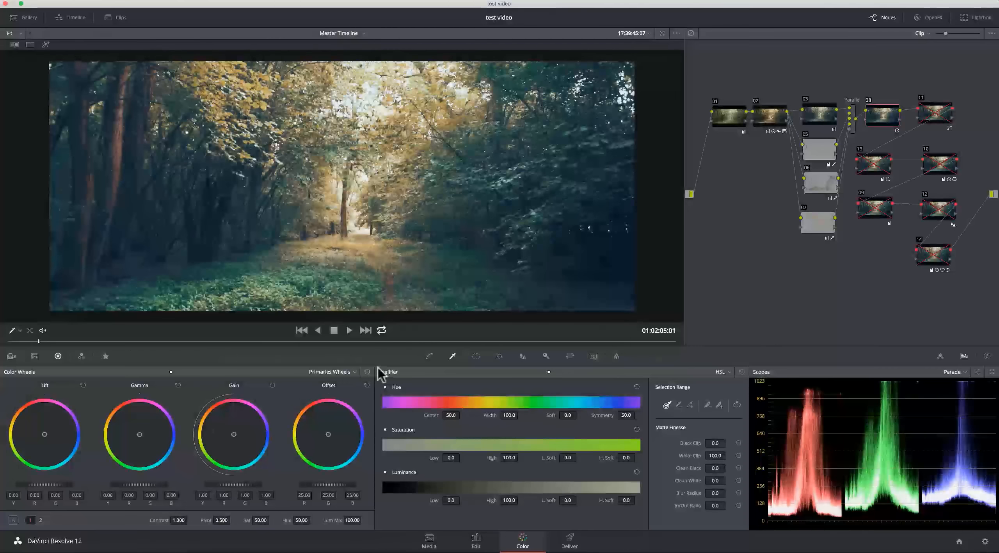
{"action": "left_click", "coordinate": [355, 372]}
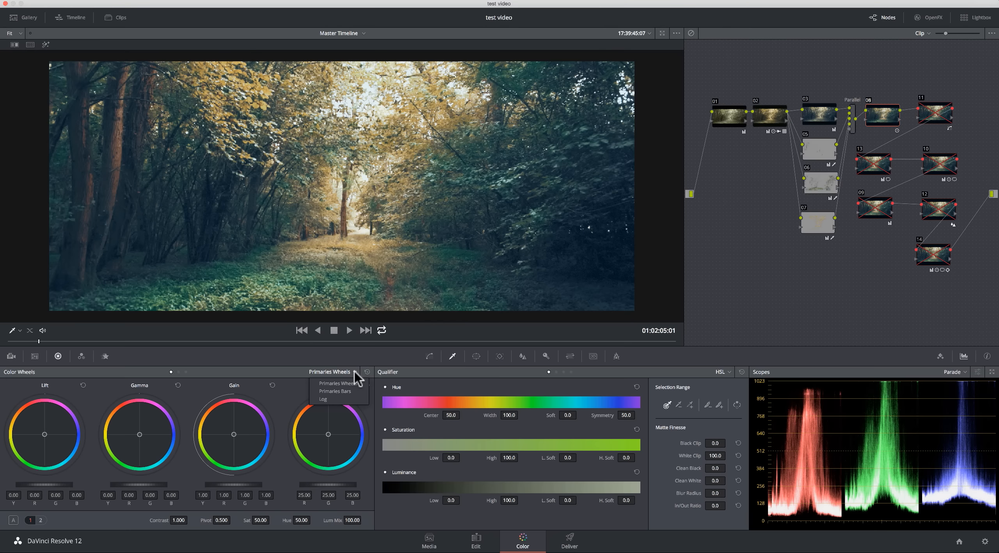
{"action": "left_click", "coordinate": [346, 396]}
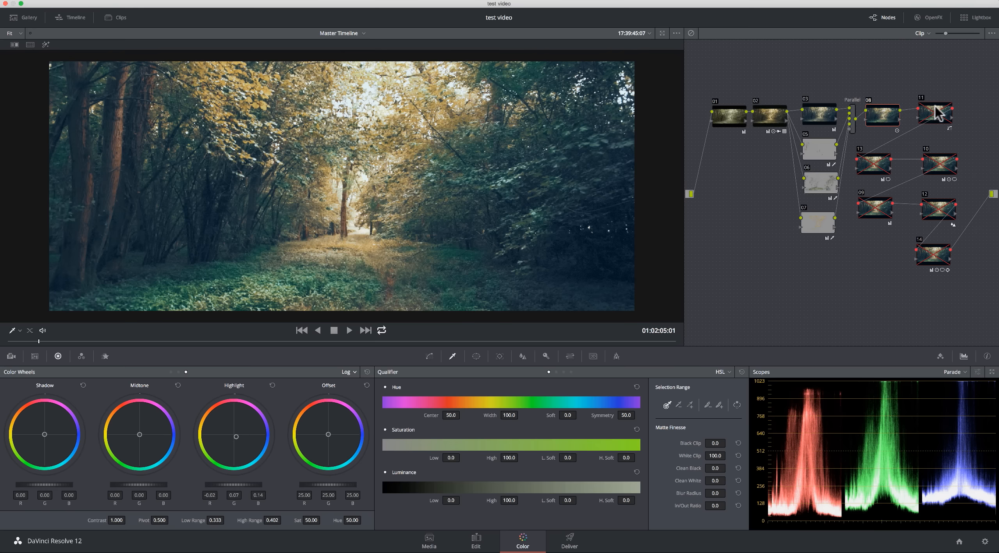
Align node 11 with node 08, enable it, and display its custom curves.
{"action": "left_click_drag", "start_coordinate": [935, 106], "coordinate": [934, 108]}
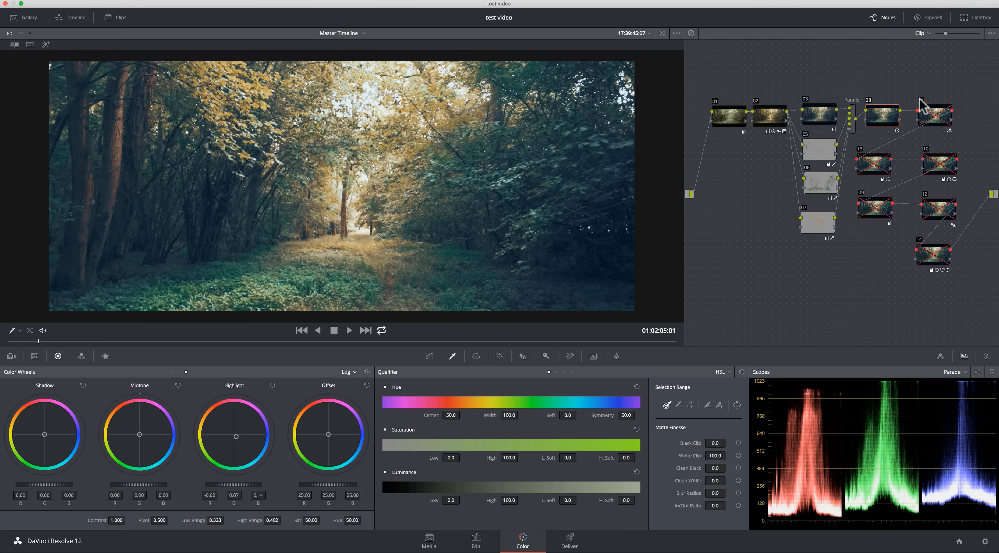
{"action": "left_click", "coordinate": [920, 101]}
{"action": "left_click", "coordinate": [930, 112]}
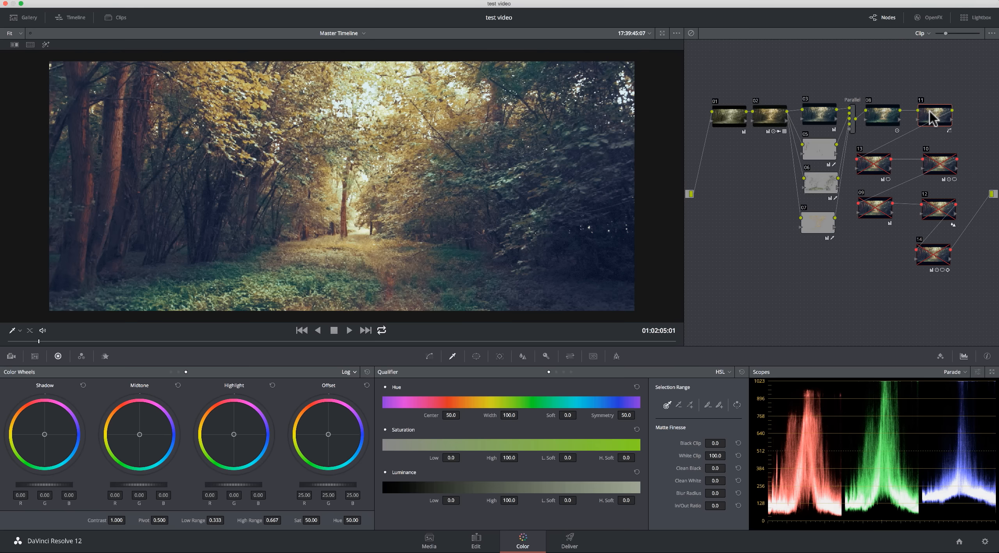
{"action": "left_click", "coordinate": [429, 355]}
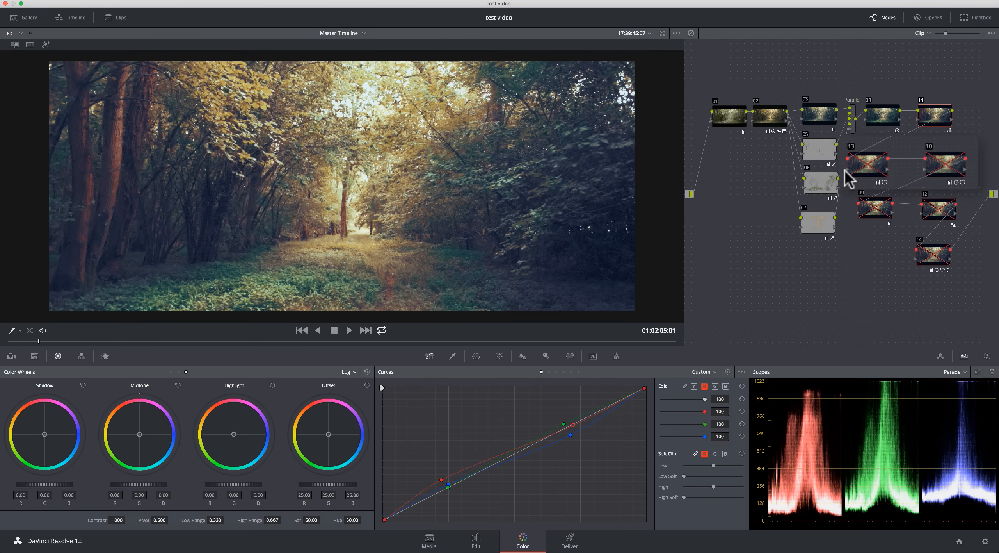
Enable node 13 and make it the active node.
{"action": "left_click", "coordinate": [860, 149]}
{"action": "left_click", "coordinate": [866, 161]}
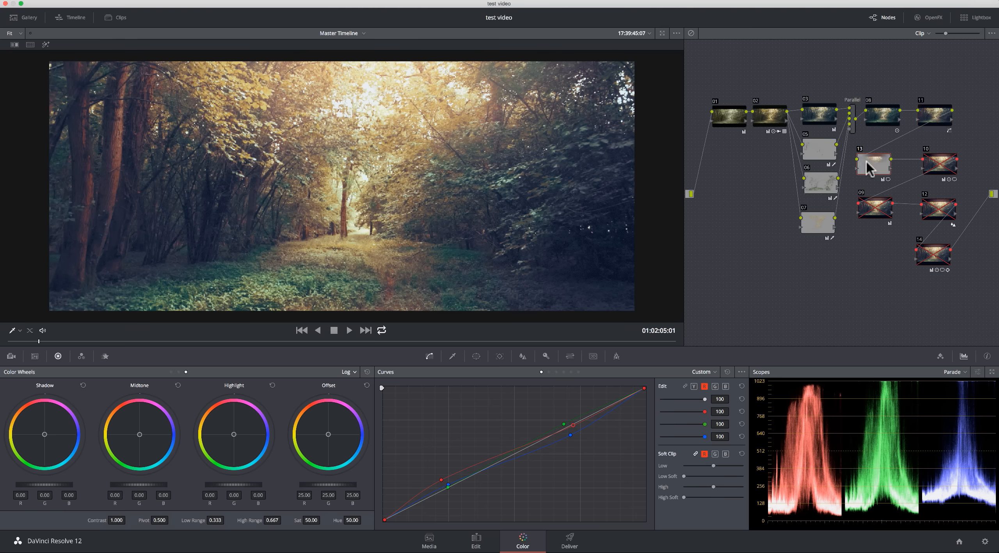
Display node 13's circular window and isolate the area it affects with the highlight view, returning to the full image.
{"action": "left_click", "coordinate": [477, 356]}
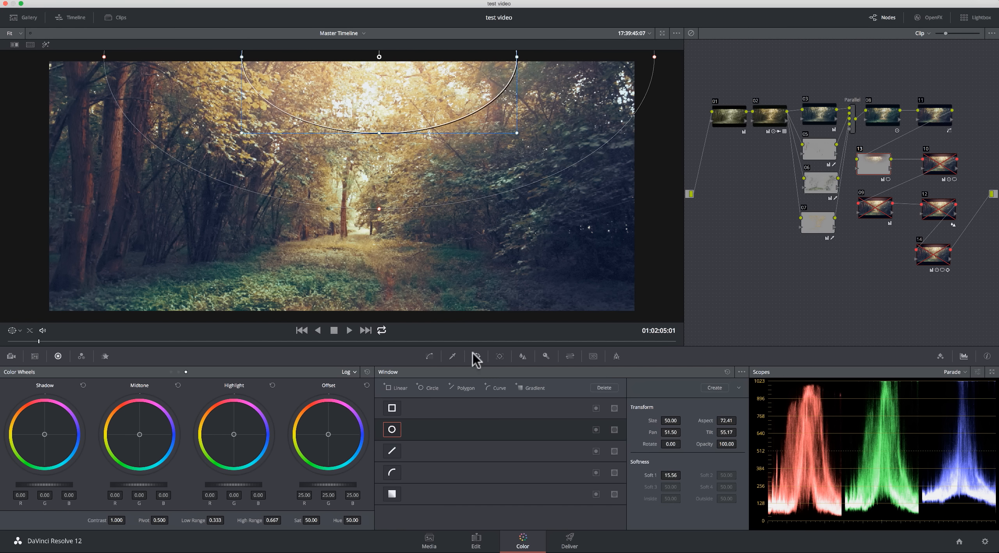
{"action": "left_click", "coordinate": [45, 44]}
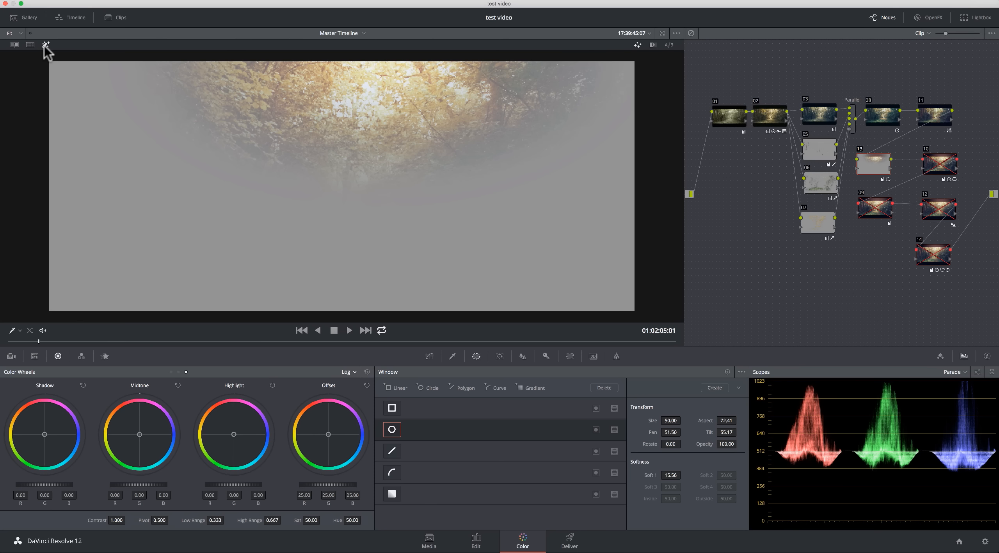
{"action": "left_click", "coordinate": [45, 45]}
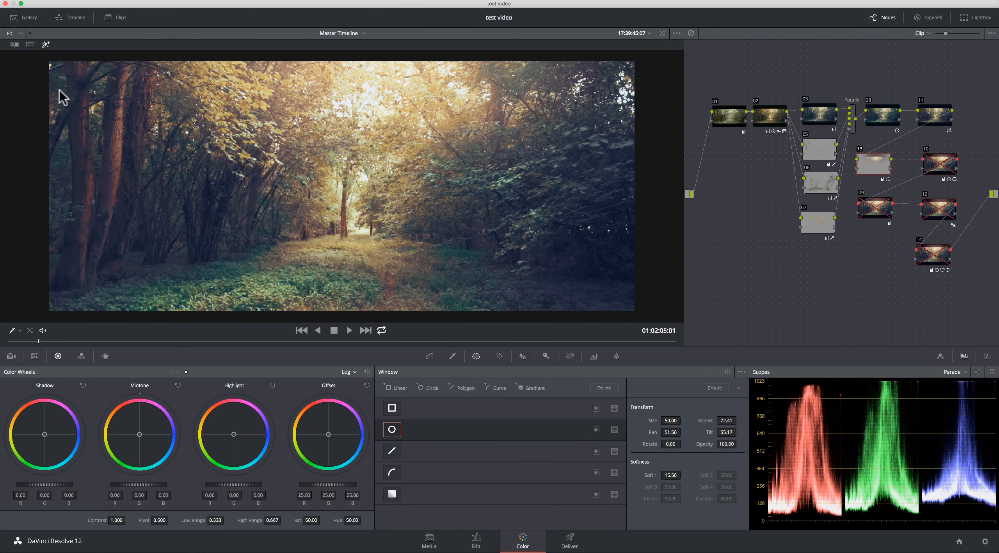
Examine node 13's correction in the Primaries Wheels and compare the image with the node off and on.
{"action": "left_click", "coordinate": [357, 373]}
{"action": "left_click", "coordinate": [365, 385]}
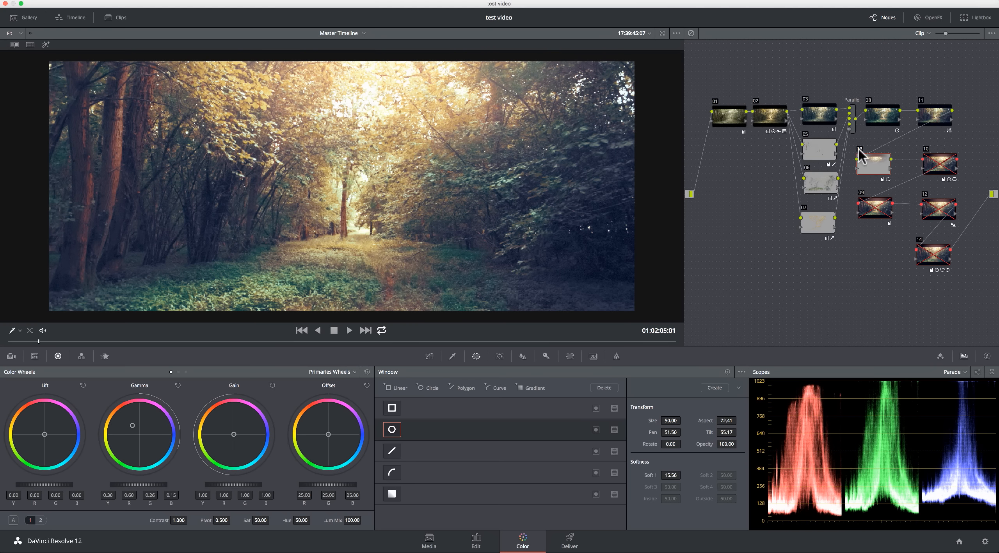
{"action": "left_click", "coordinate": [860, 148]}
{"action": "left_click", "coordinate": [861, 148]}
Make node 10 active, enable it, and inspect the area its polygon window affects with the highlight view.
{"action": "left_click", "coordinate": [938, 164]}
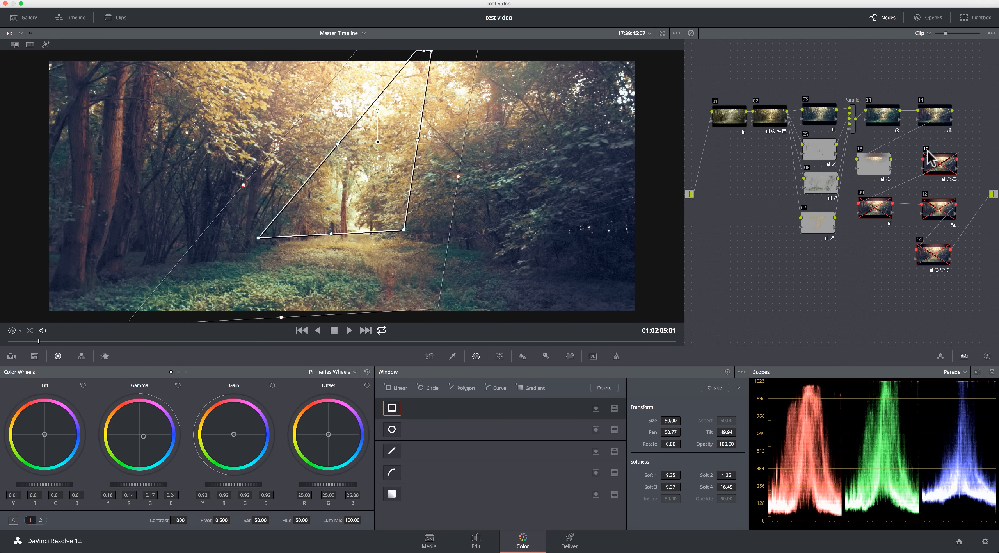
{"action": "left_click", "coordinate": [926, 149]}
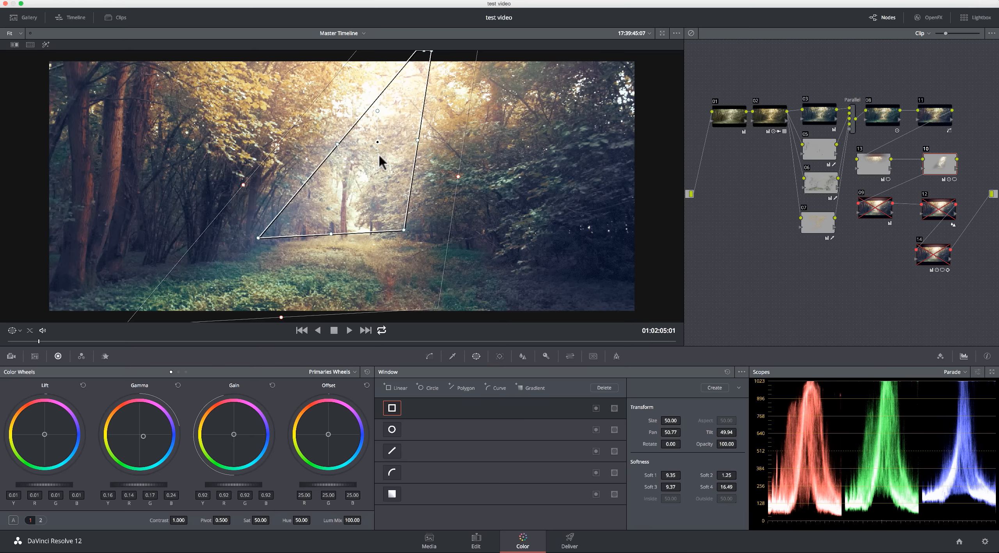
{"action": "left_click", "coordinate": [45, 45]}
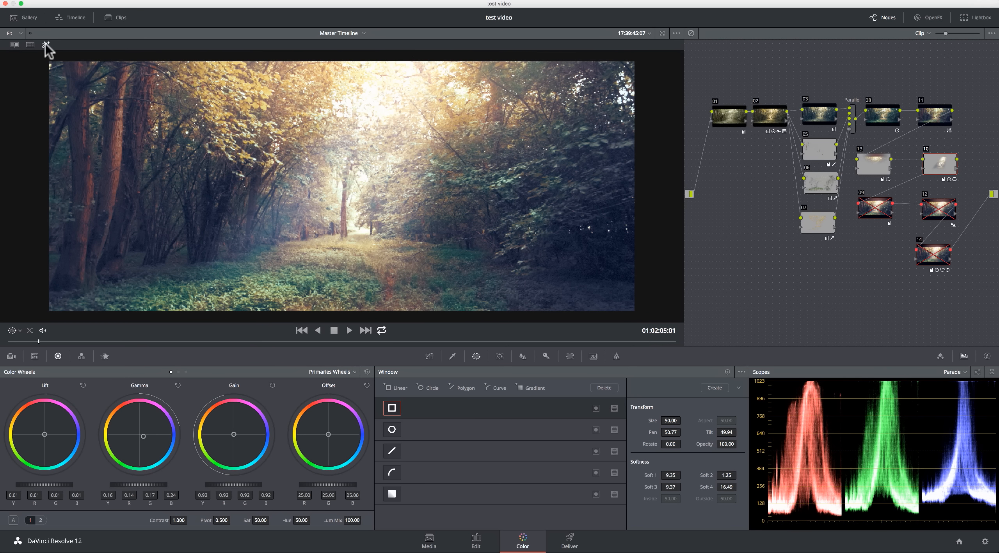
{"action": "left_click", "coordinate": [45, 44]}
{"action": "mouse_move", "coordinate": [932, 158]}
Enable node 09, make it active, and compare the image with it off and on.
{"action": "left_click", "coordinate": [861, 193]}
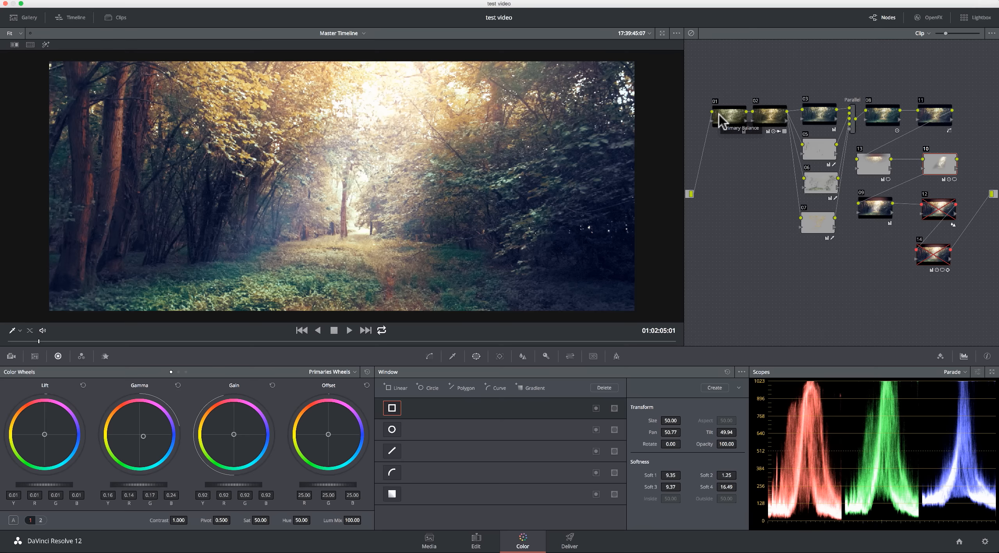
{"action": "left_click", "coordinate": [877, 213]}
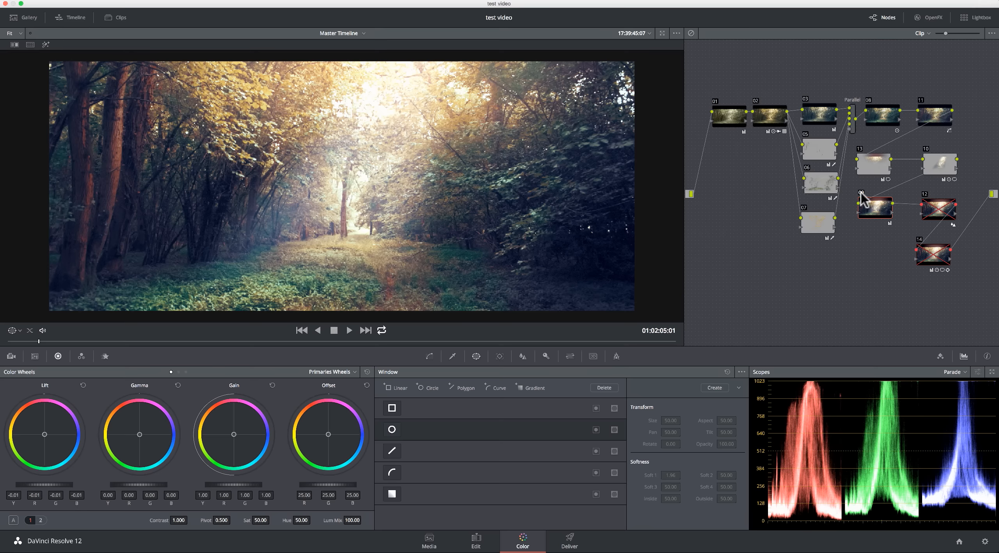
{"action": "key", "text": "ctrl+d"}
{"action": "key", "text": "ctrl+d"}
Enable node 12, comparing the image with it off and on, and display its blur settings.
{"action": "left_click", "coordinate": [925, 199]}
{"action": "key", "text": "ctrl+d"}
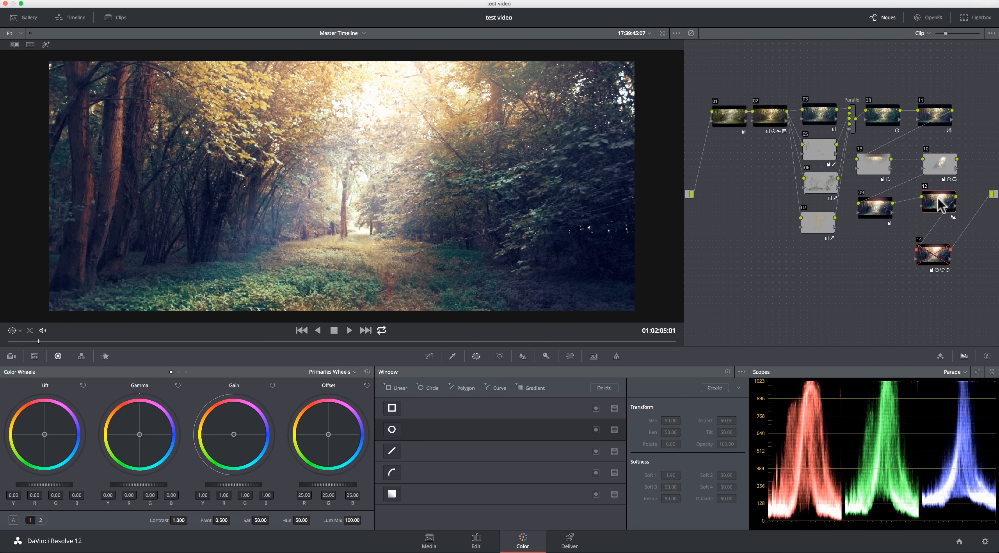
{"action": "left_click", "coordinate": [523, 356]}
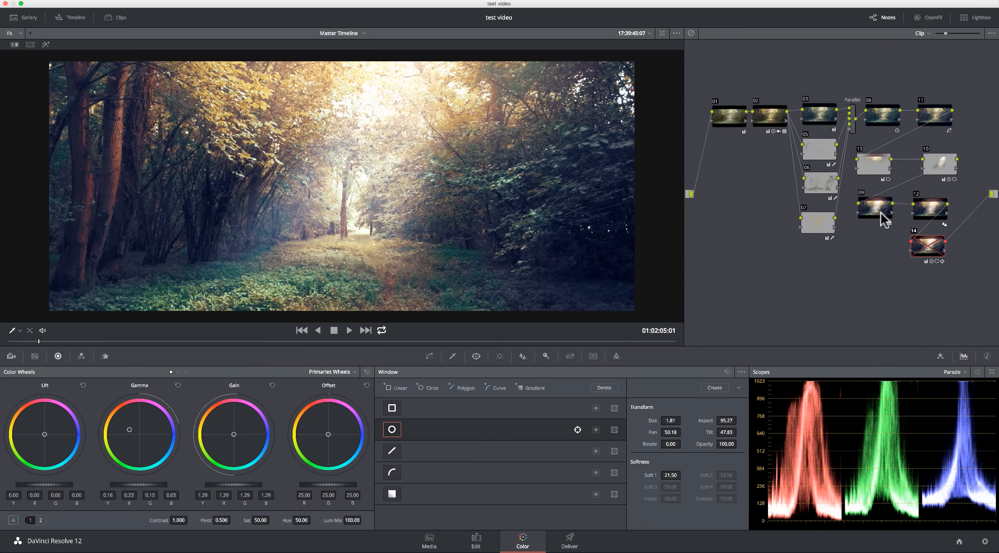
Enable node 14 and inspect the small area of the path it affects with the highlight view.
{"action": "left_click", "coordinate": [913, 232]}
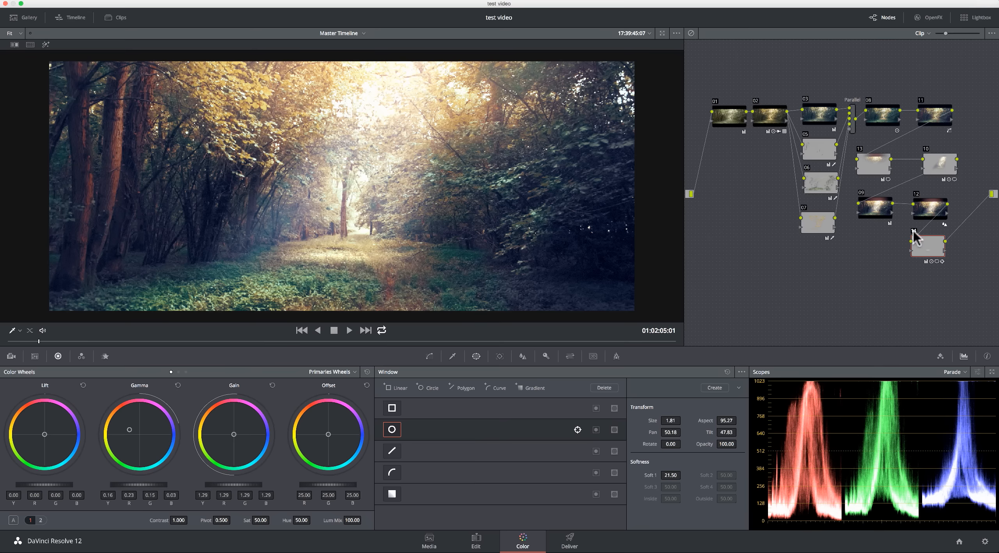
{"action": "left_click", "coordinate": [44, 45]}
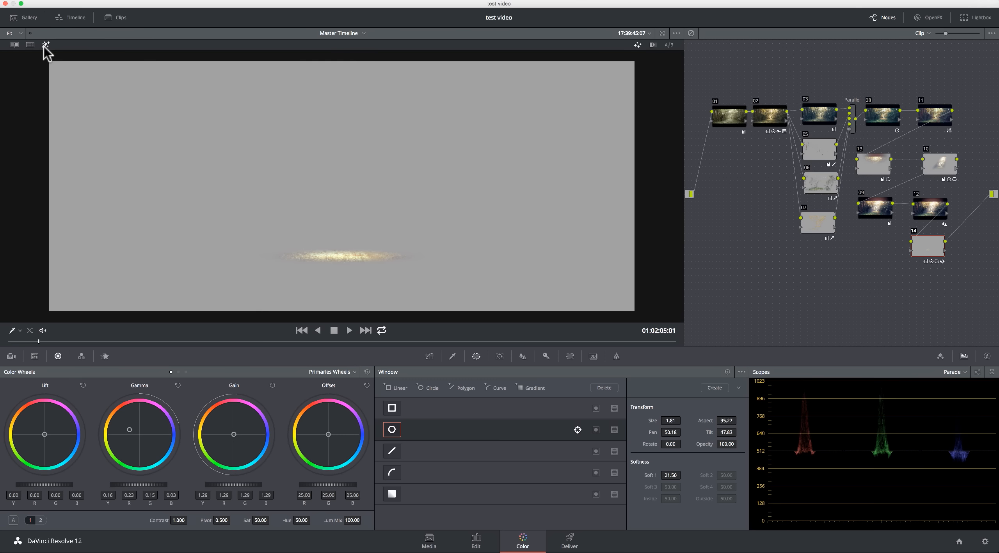
{"action": "left_click", "coordinate": [45, 46]}
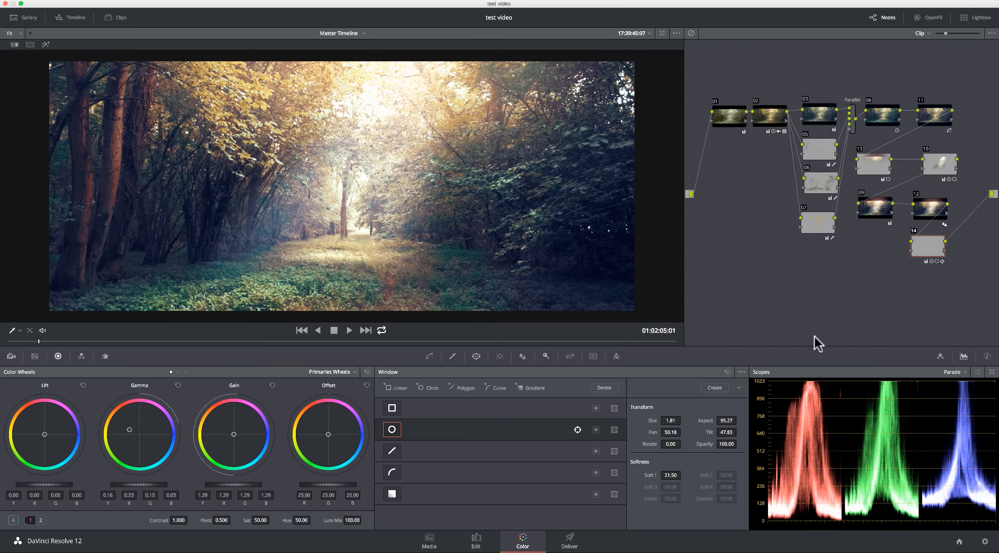
Compare the ungraded and graded image by turning all nodes off and back on.
{"action": "key", "text": "shift+d"}
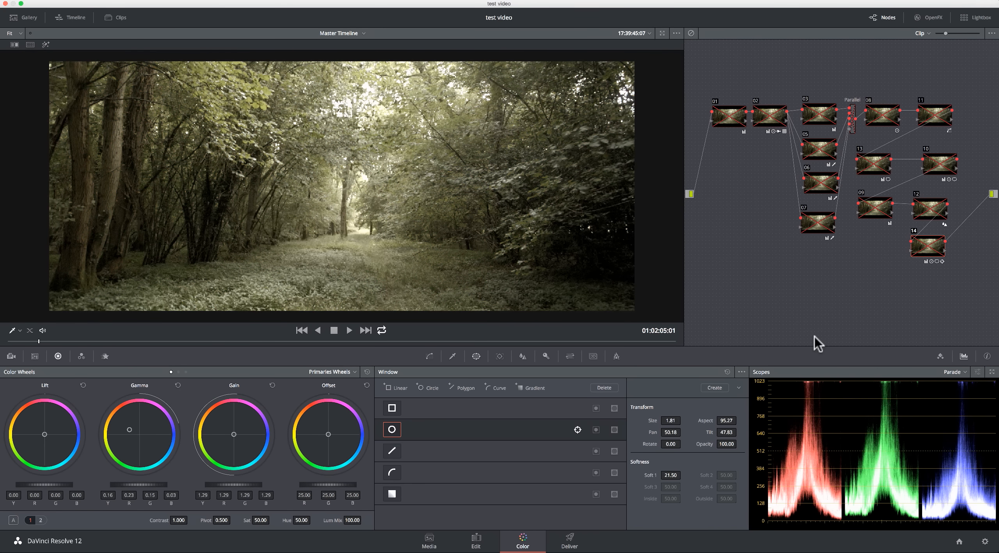
{"action": "key", "text": "shift+d"}
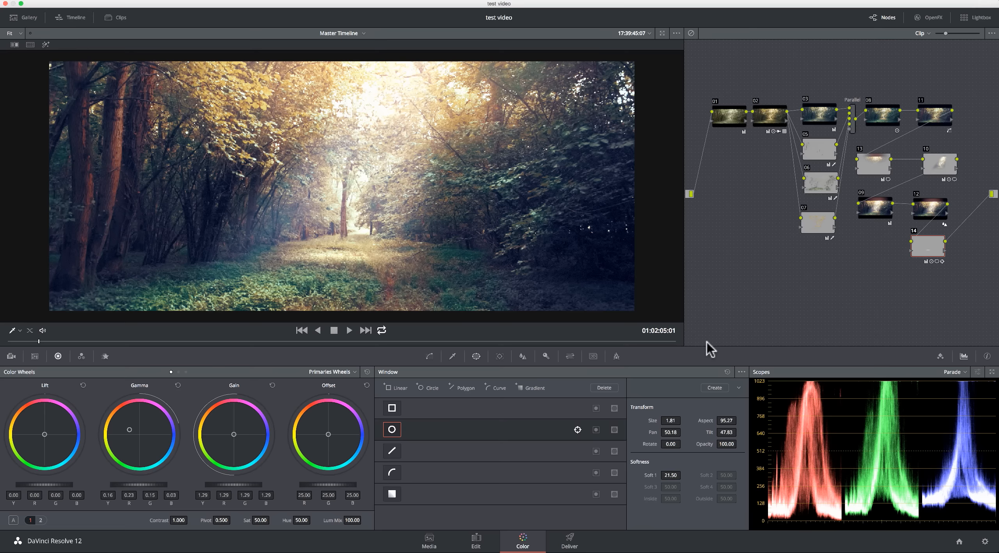
Scrub the clip to 01:02:05:09 and display the tracking data of node 14's circular window.
{"action": "mouse_move", "coordinate": [38, 340]}
{"action": "left_mouse_down"}
{"action": "mouse_move", "coordinate": [9, 341]}
{"action": "mouse_move", "coordinate": [113, 342]}
{"action": "mouse_move", "coordinate": [34, 340]}
{"action": "mouse_move", "coordinate": [47, 340]}
{"action": "left_mouse_up"}
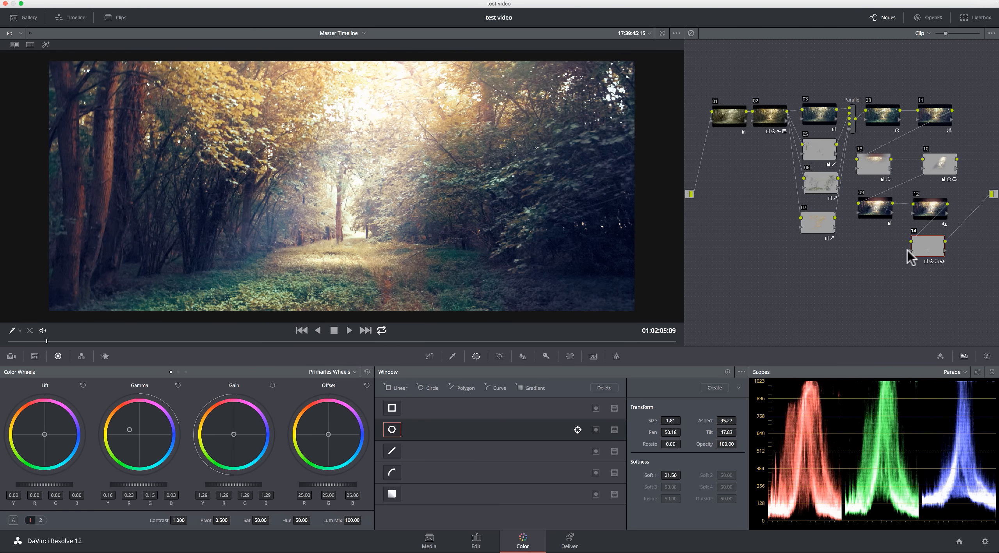
{"action": "left_click", "coordinate": [500, 355]}
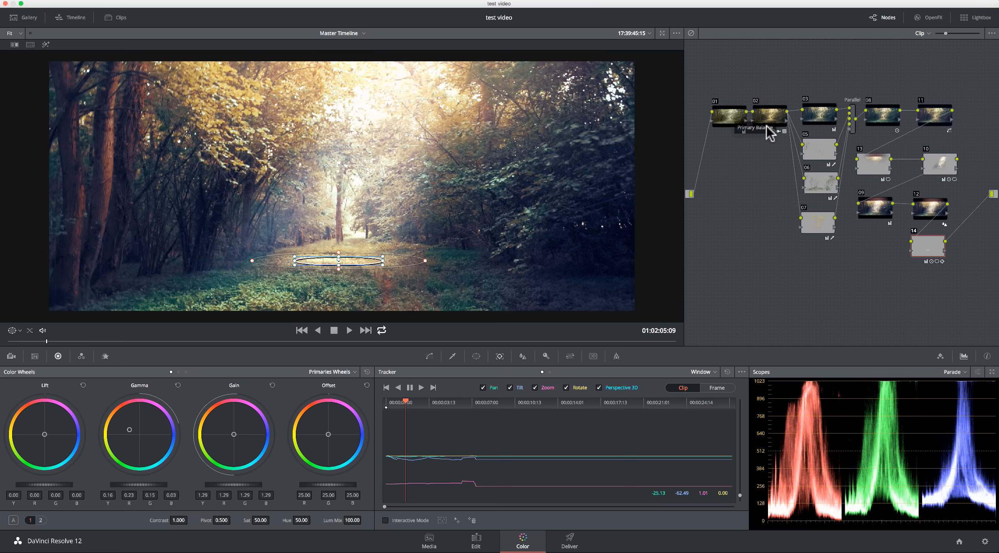
Shift nodes 01, 02 and 03 slightly away from the Parallel node, and enlarge the viewer with the custom curves displayed.
{"action": "left_click_drag", "start_coordinate": [730, 115], "coordinate": [809, 124]}
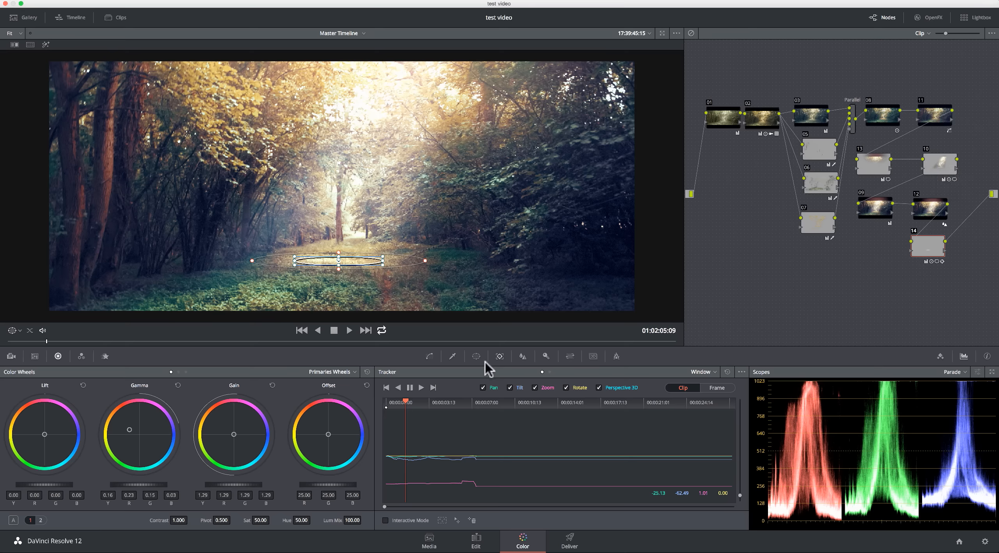
{"action": "left_click", "coordinate": [430, 356]}
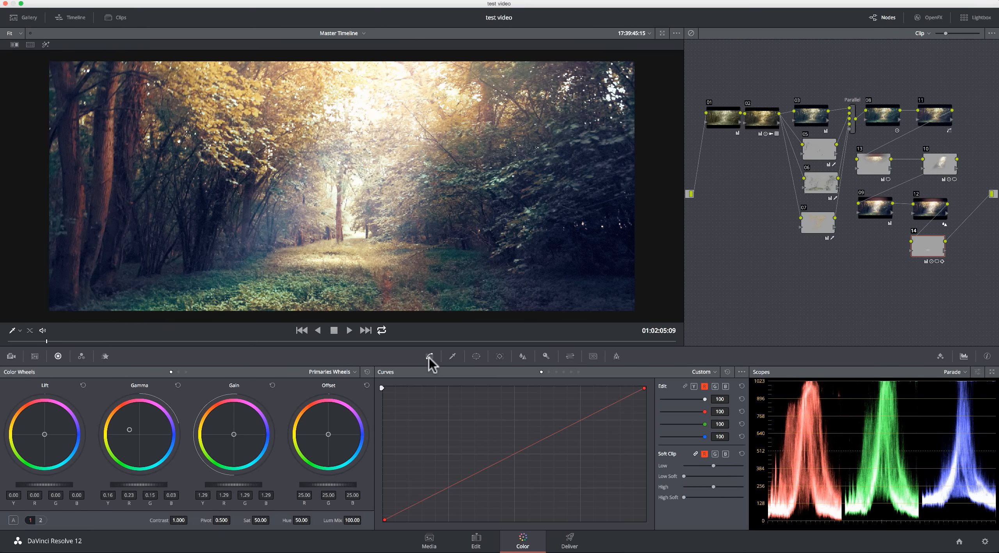
{"action": "key", "text": "alt+f"}
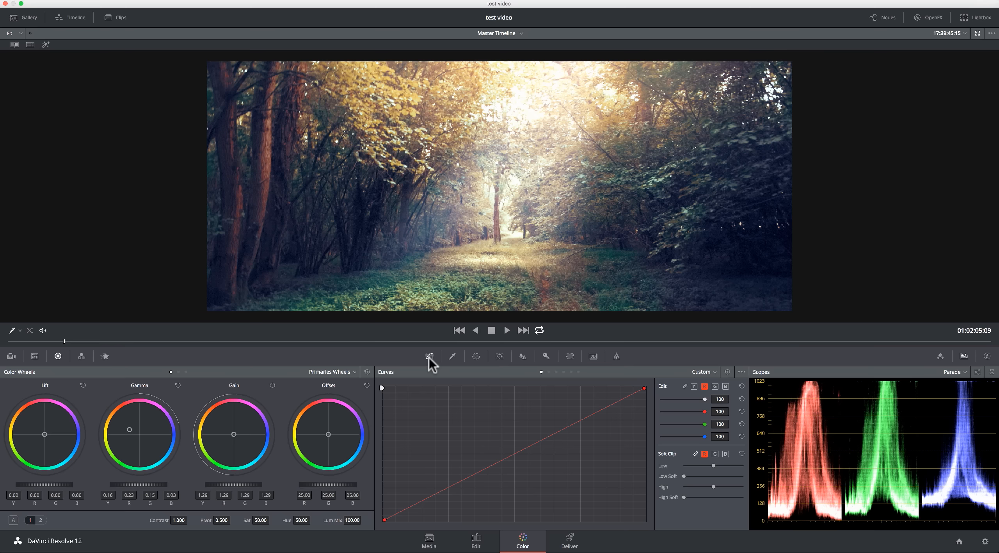